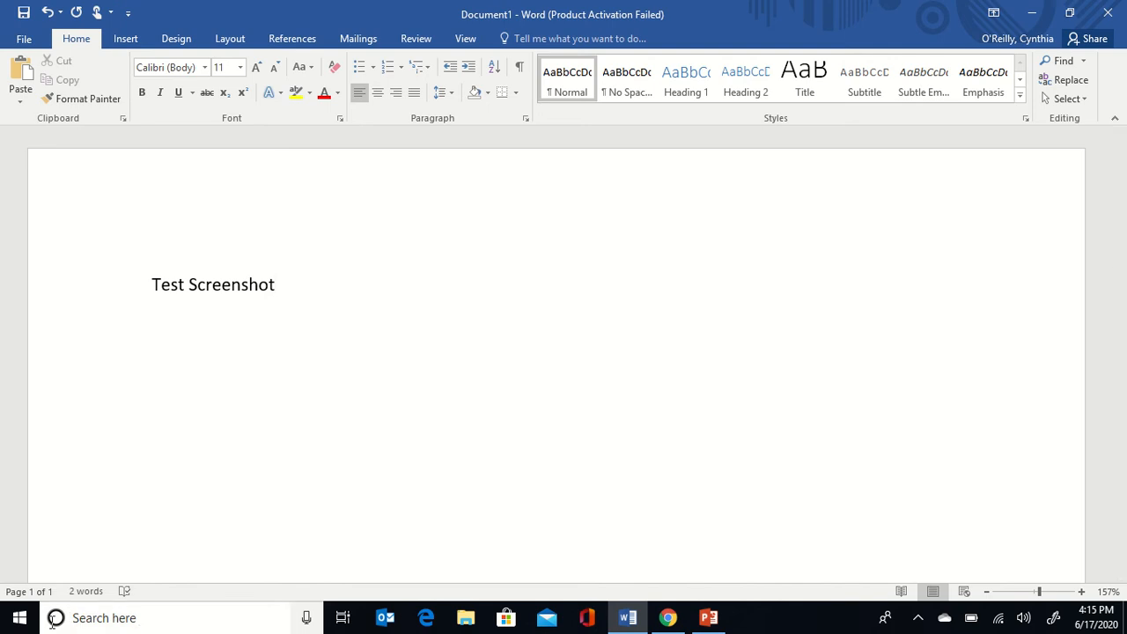
Step: Search the computer for the Snipping Tool and launch it
left_click(114, 621)
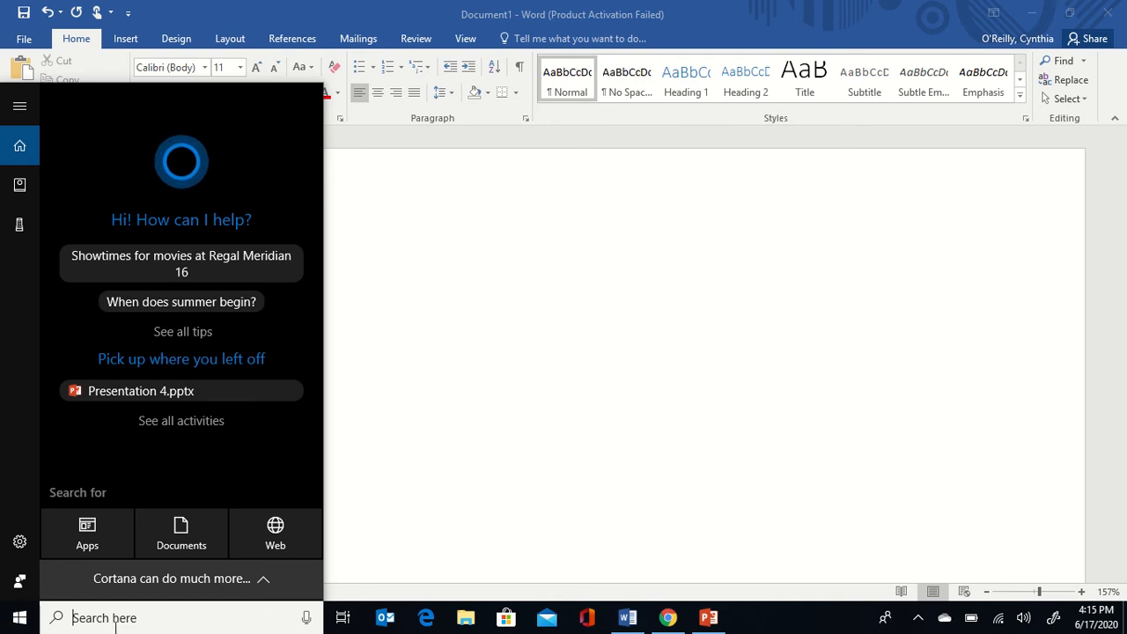
type("snipp")
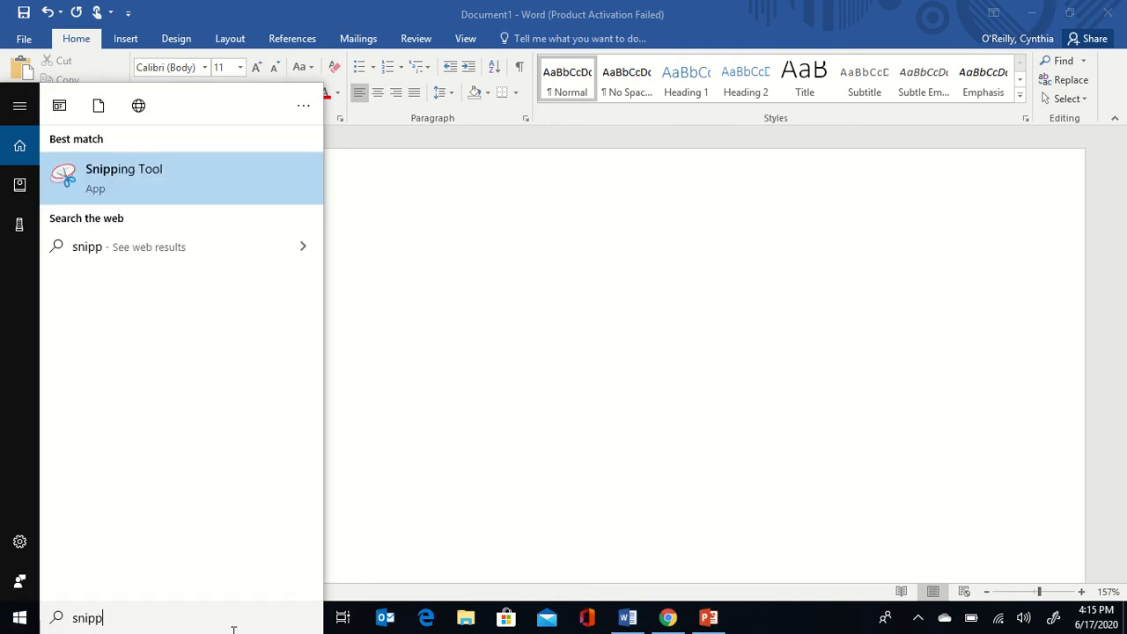
left_click(169, 189)
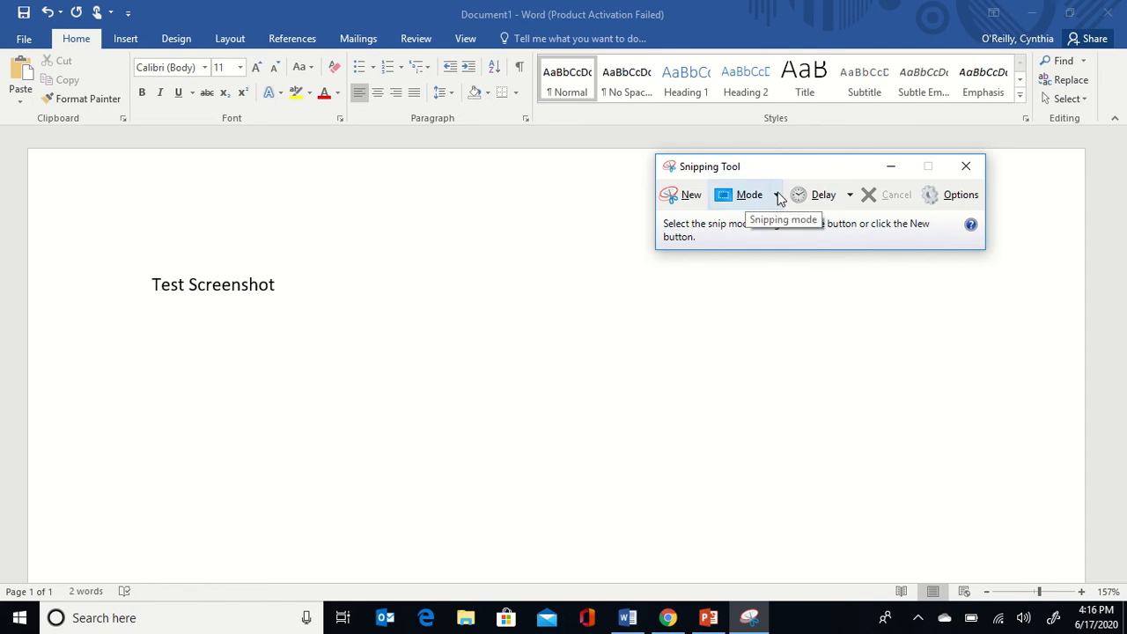
Step: Choose Rectangular Snip as the snipping mode and dismiss the capture it starts
left_click(774, 195)
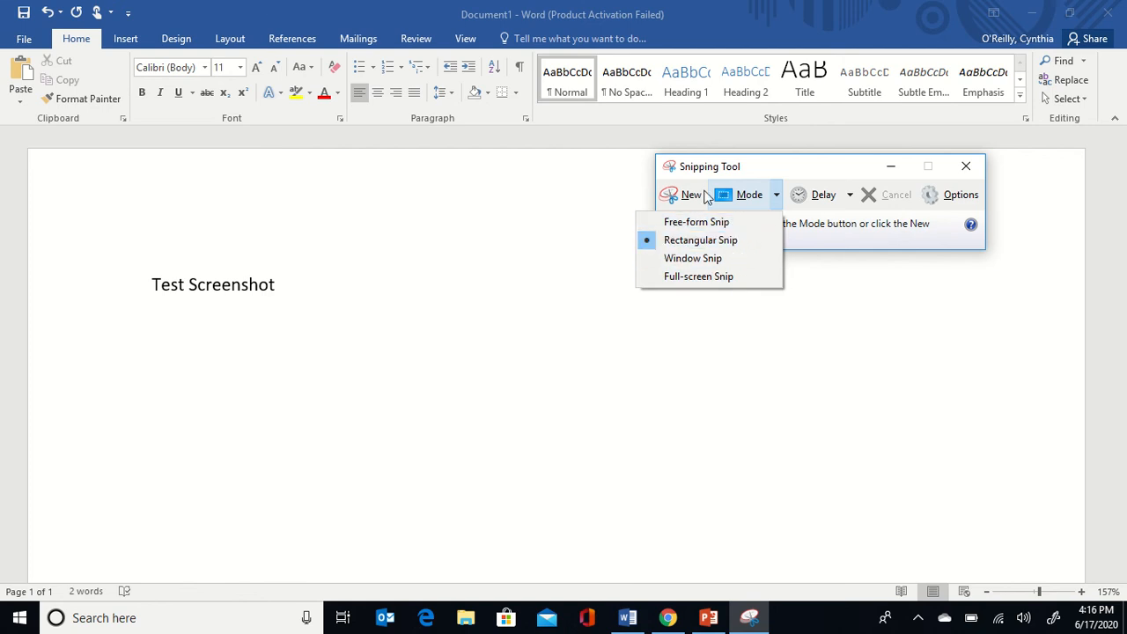
left_click(779, 176)
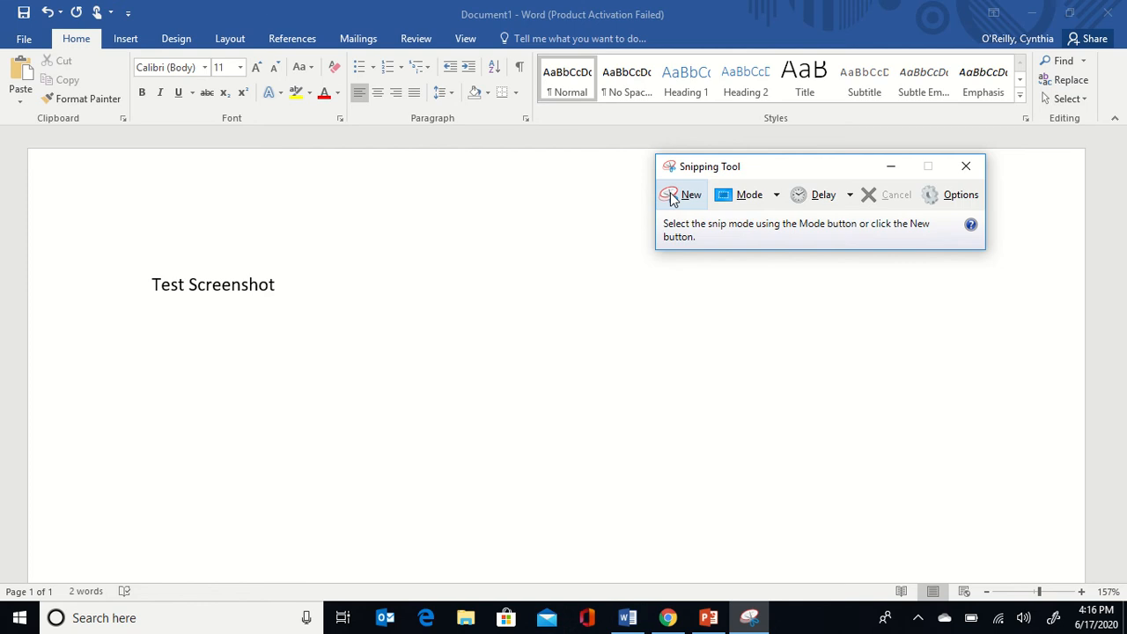
left_click(778, 198)
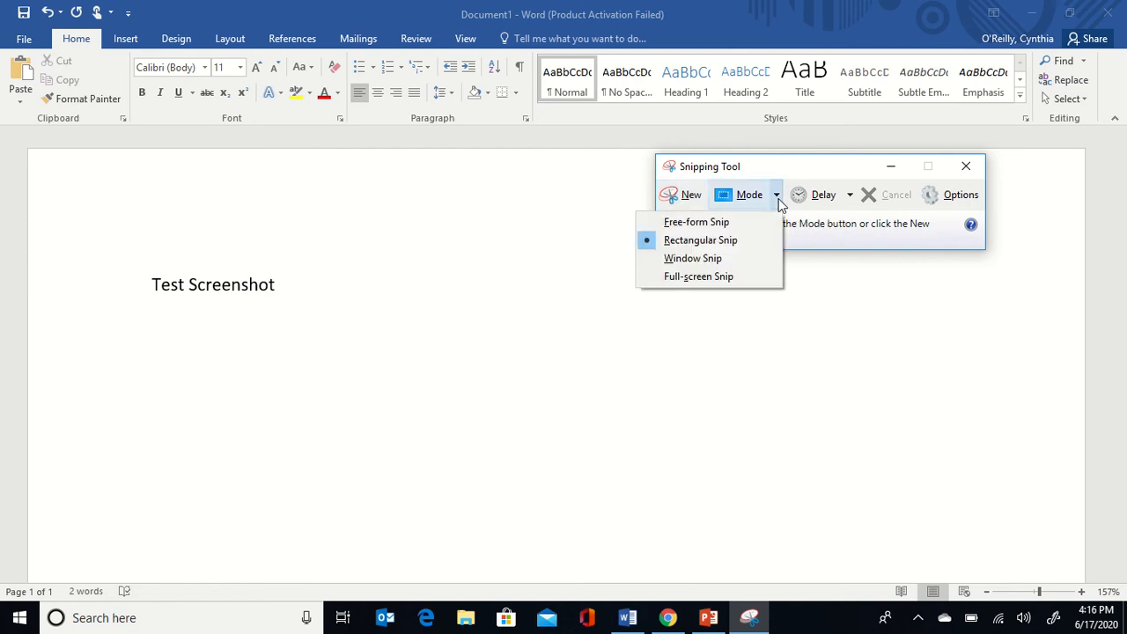
left_click(738, 241)
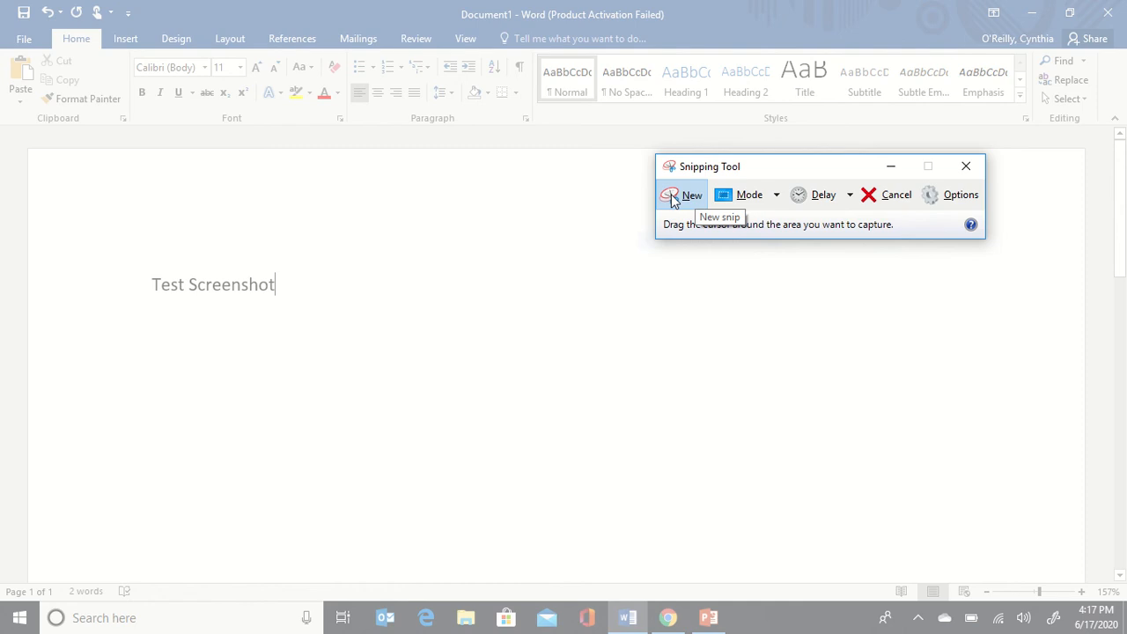
key("Escape")
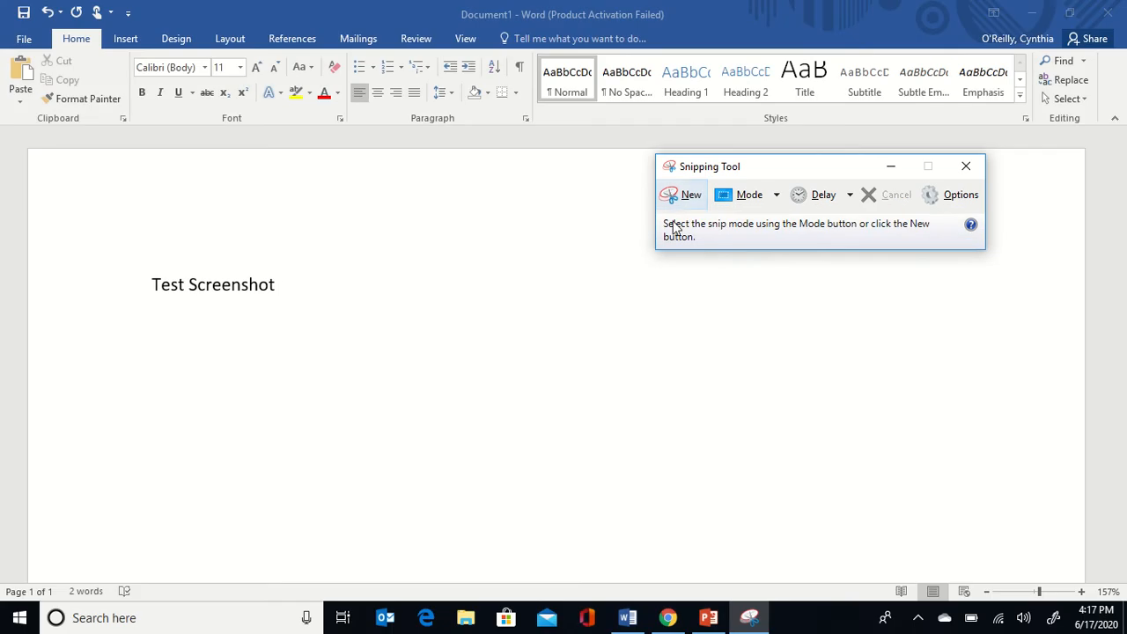
Step: Capture a rectangular snip of the document area around the "Test Screenshot" text
left_click(746, 196)
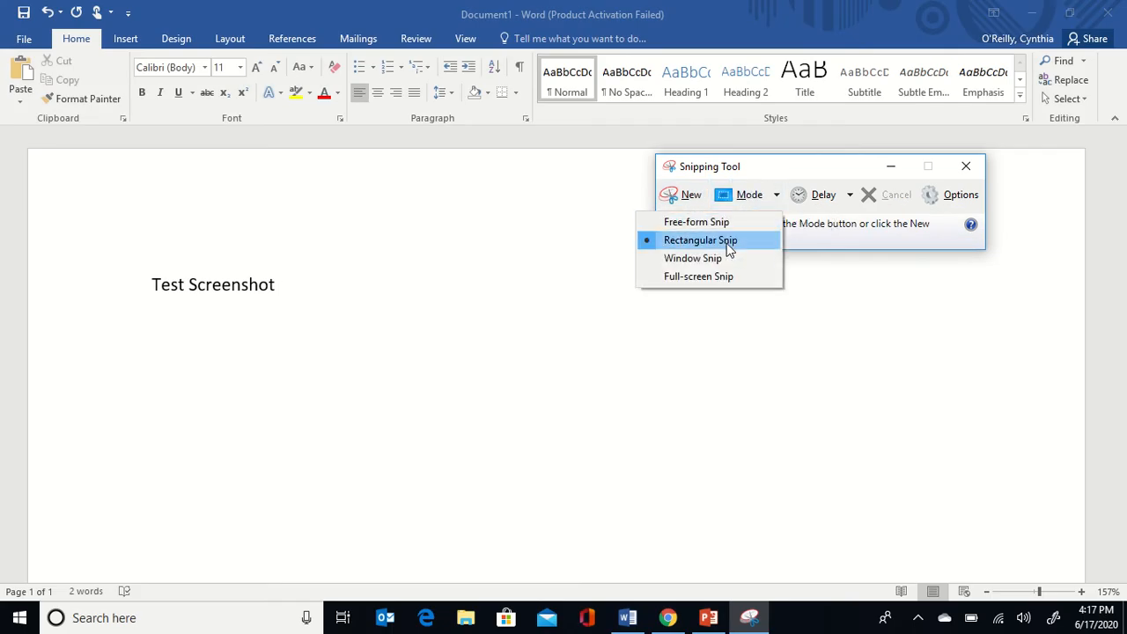
left_click(768, 161)
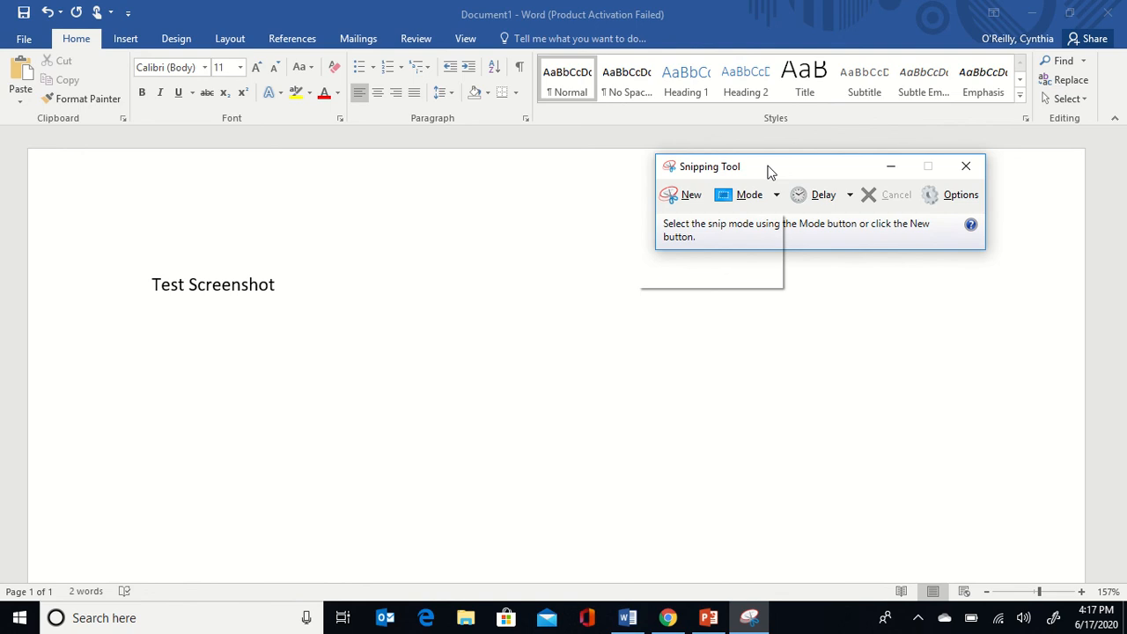
left_click(678, 199)
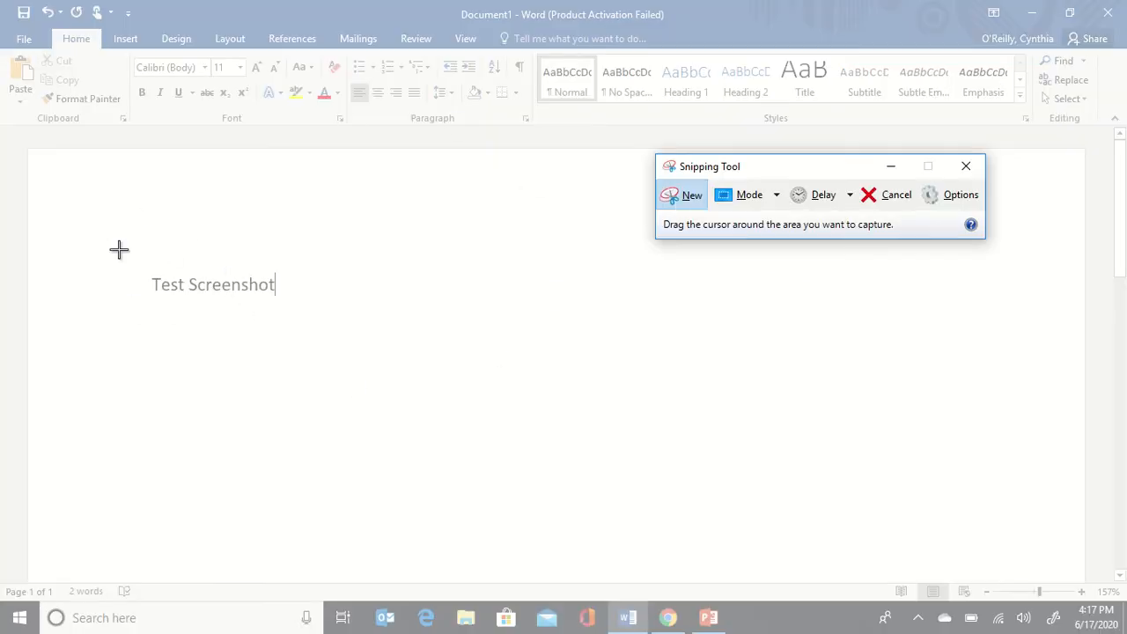
left_click_drag(102, 212, 418, 419)
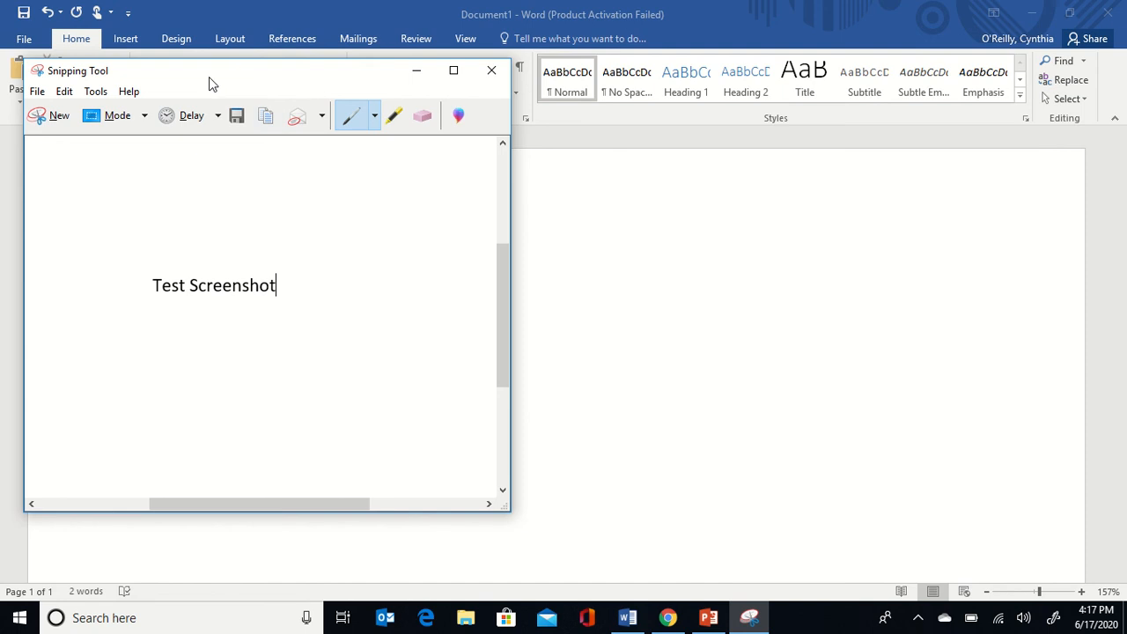
Step: Save the snip to the Desktop as a PNG named Capture and close the Snipping Tool
left_click(36, 93)
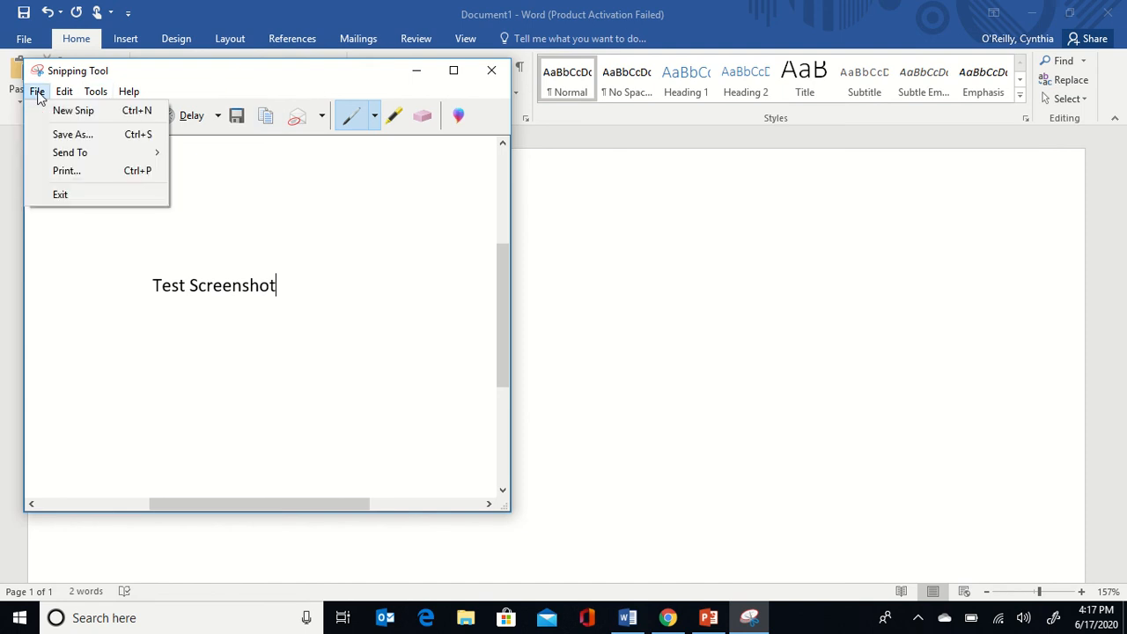
left_click(50, 135)
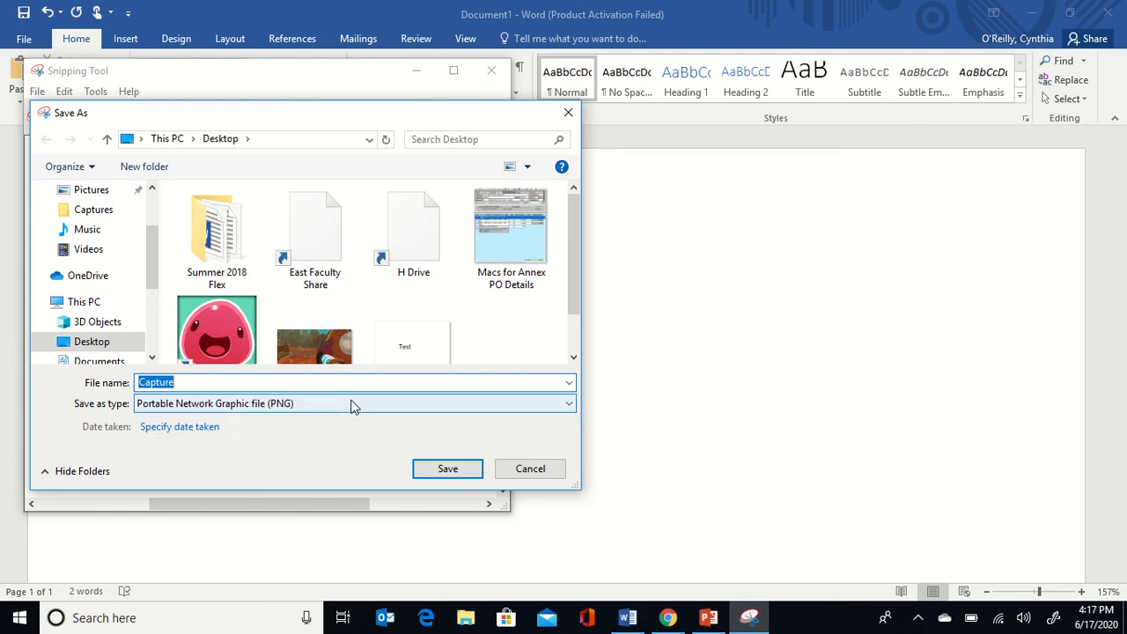
left_click(455, 475)
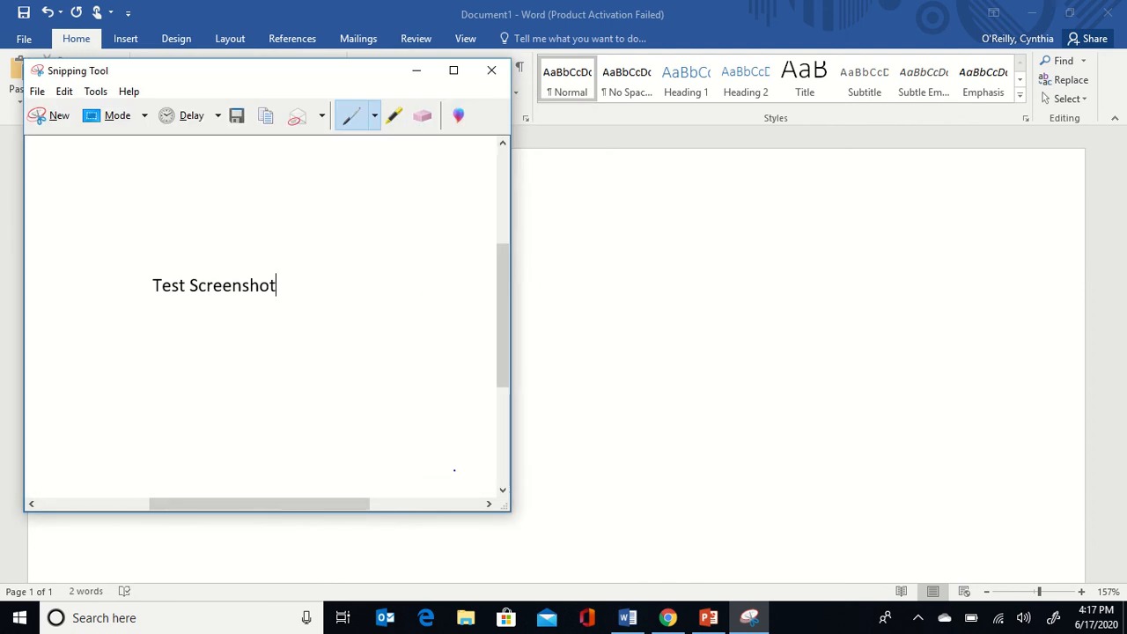
left_click(491, 69)
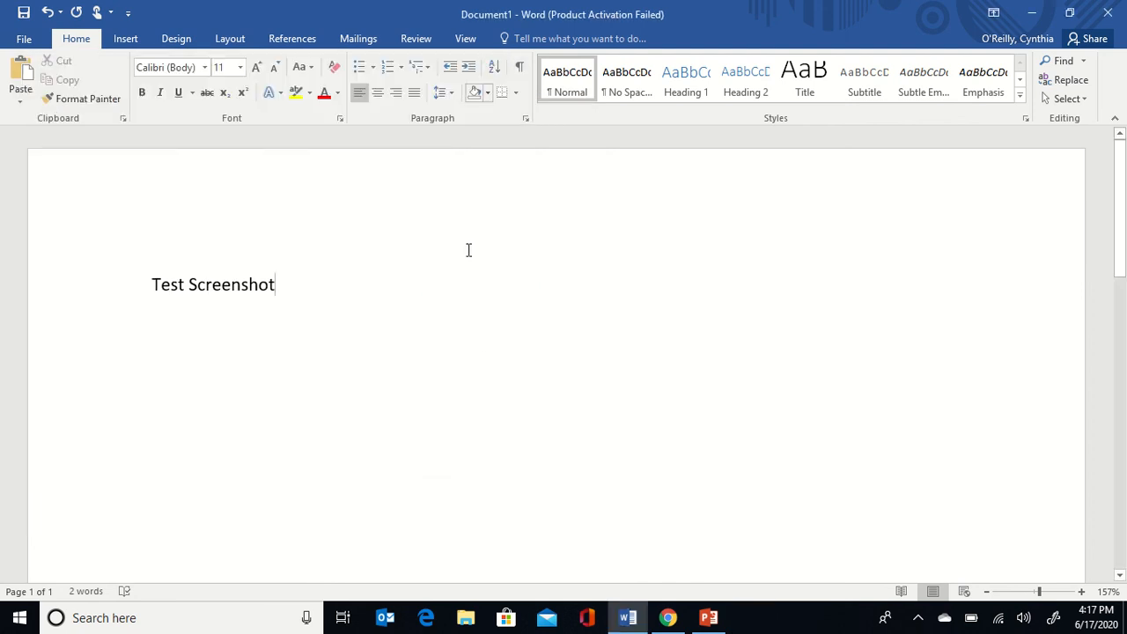
Step: Switch to the untitled form in Google Forms and add a multiple choice question reading "Answer the question pictured below."
left_click(668, 617)
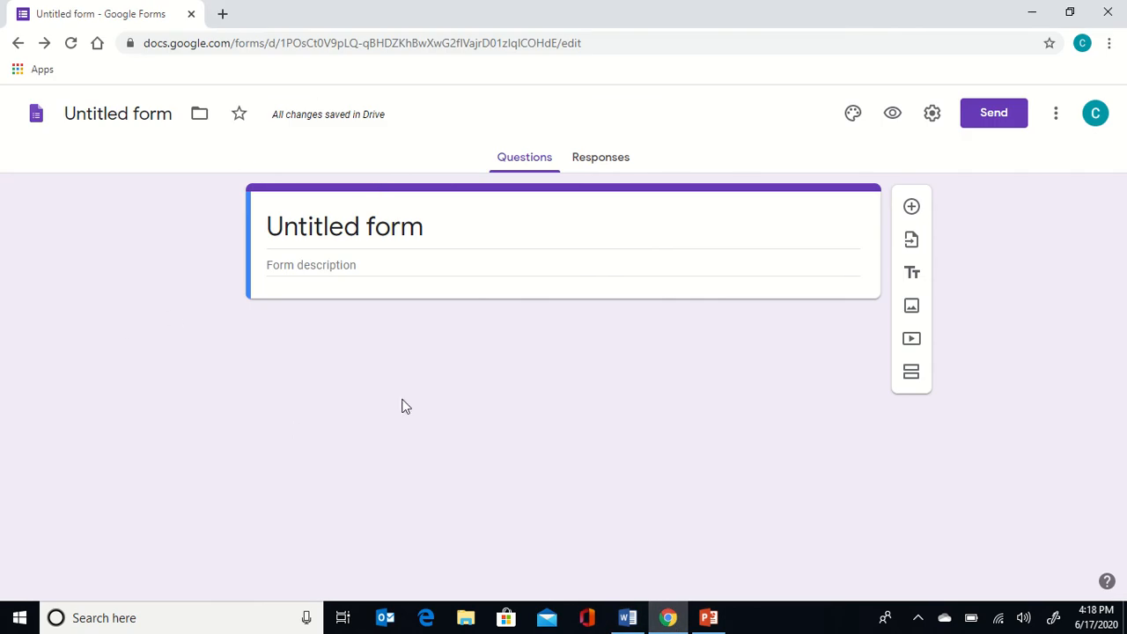
left_click(910, 206)
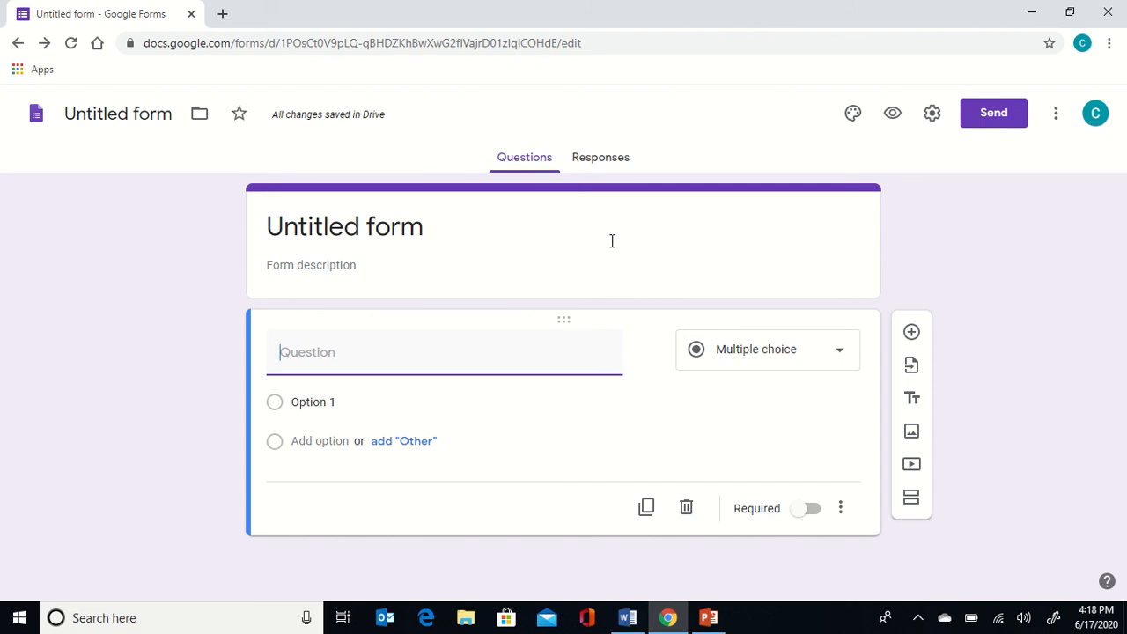
type("Answer")
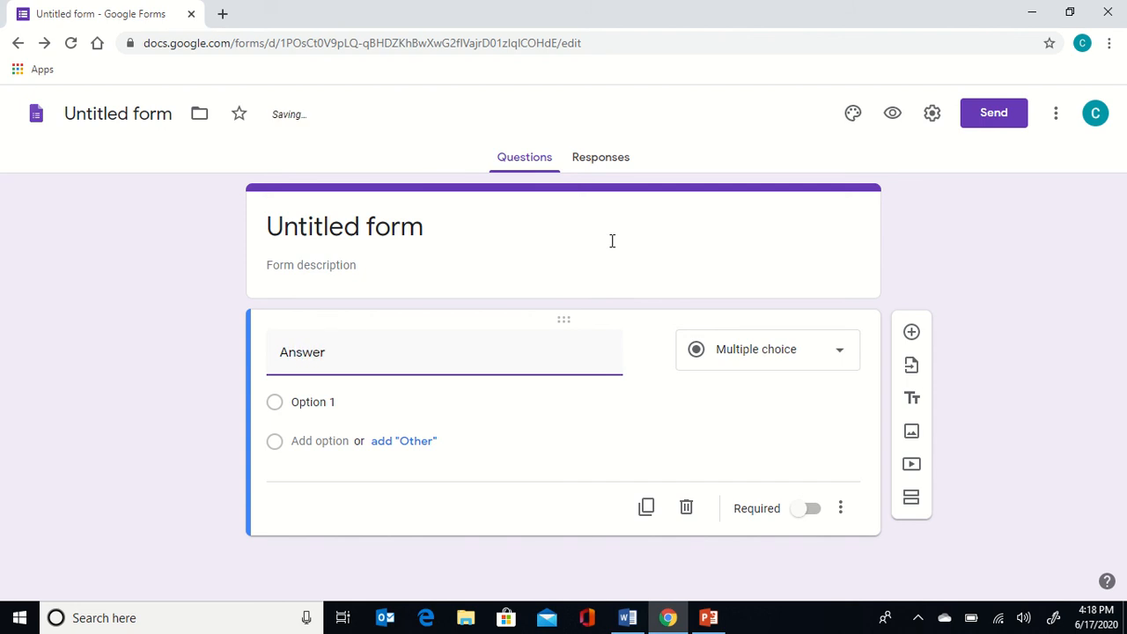
type(" the questinob")
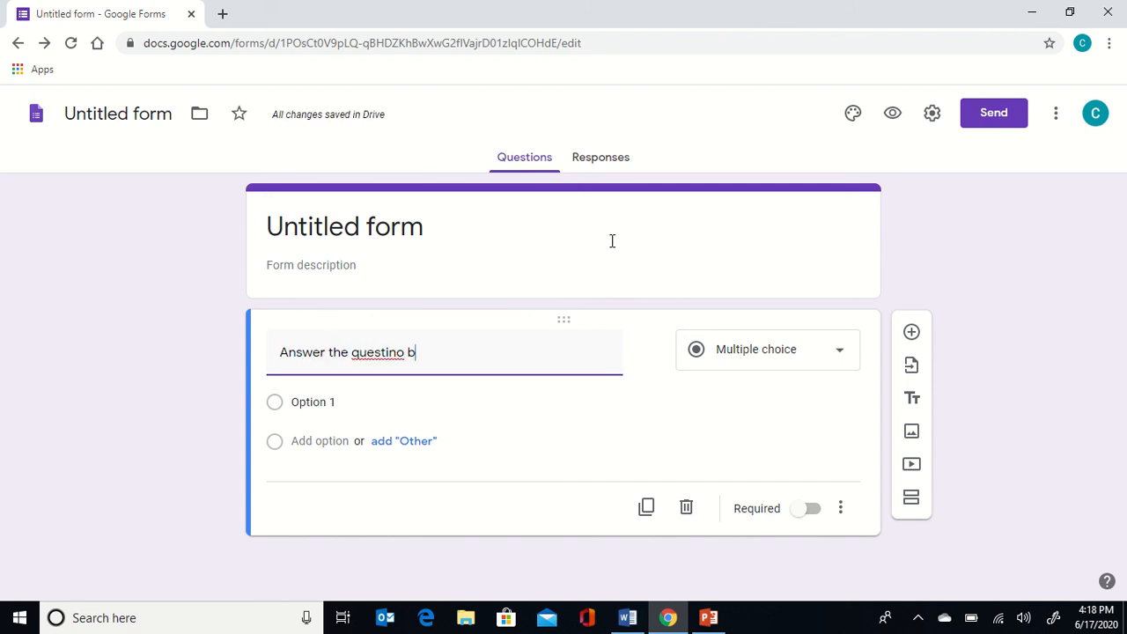
key("BackSpace")
key("BackSpace")
key("BackSpace")
type("on")
key("BackSpace")
key("BackSpace")
key("BackSpace")
type("on pictured below")
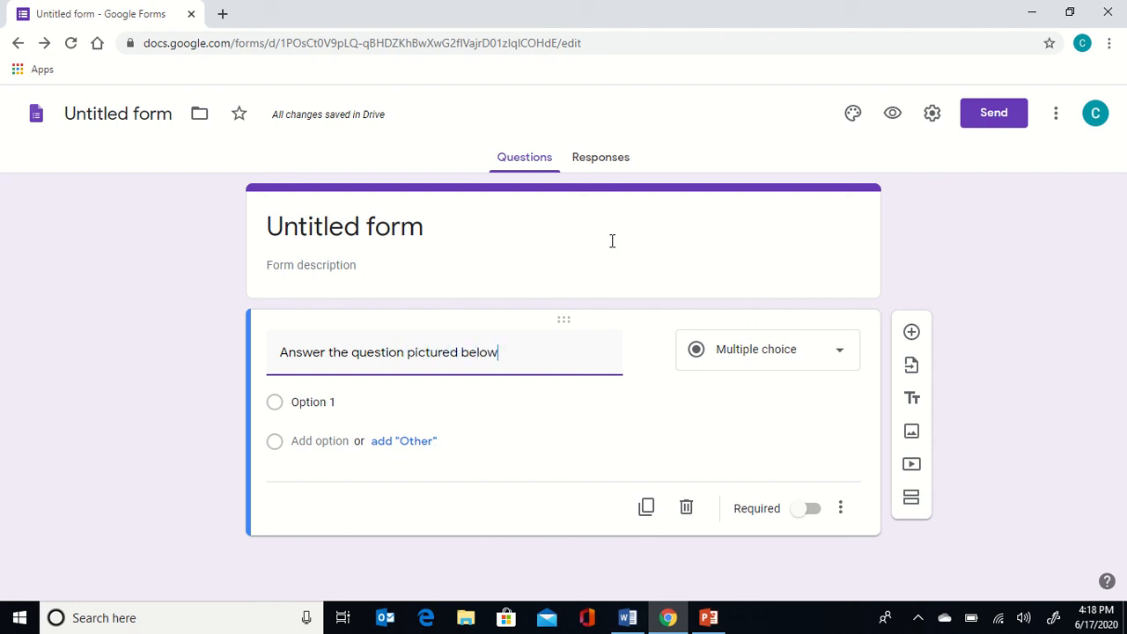
type(".")
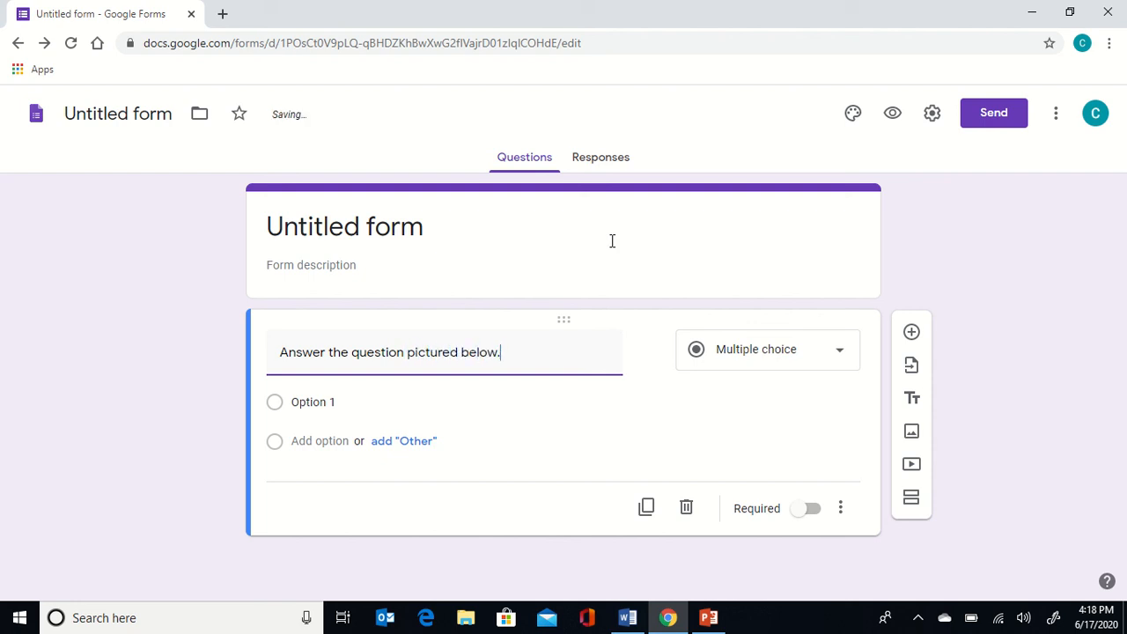
Step: Insert the Capture image from the Desktop as a separate image item below the question
mouse_move(596, 385)
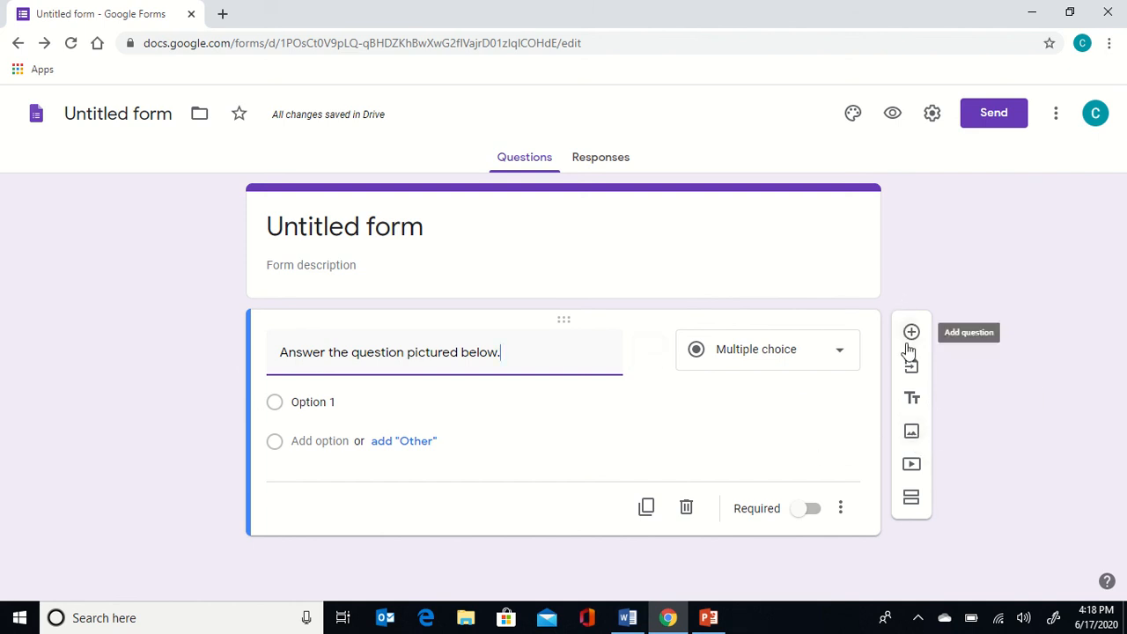
left_click(912, 432)
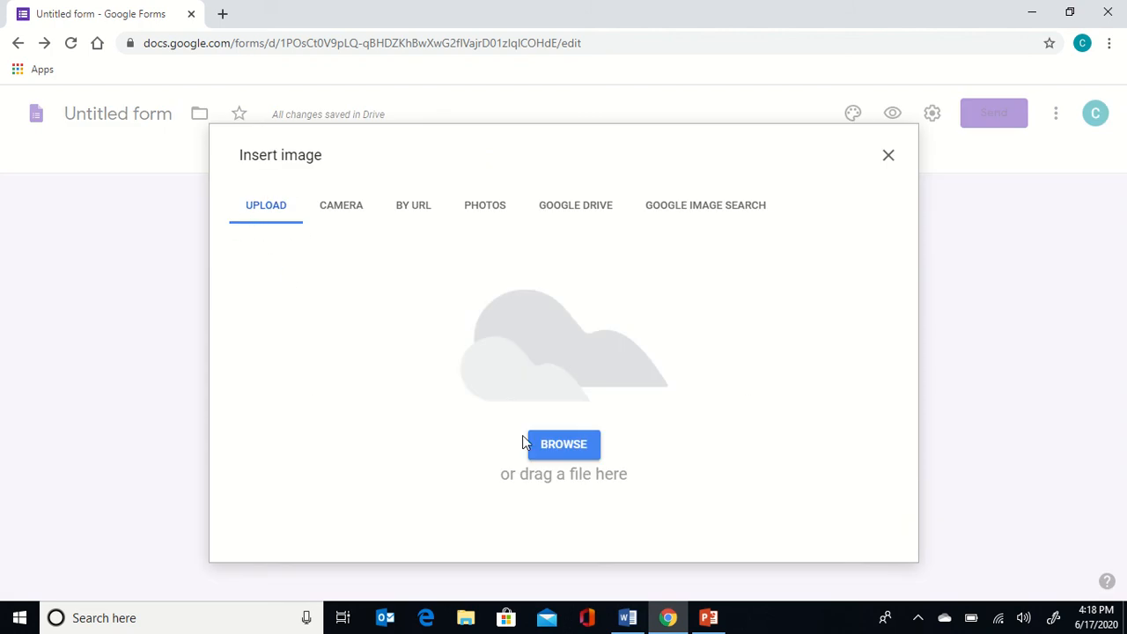
left_click(574, 457)
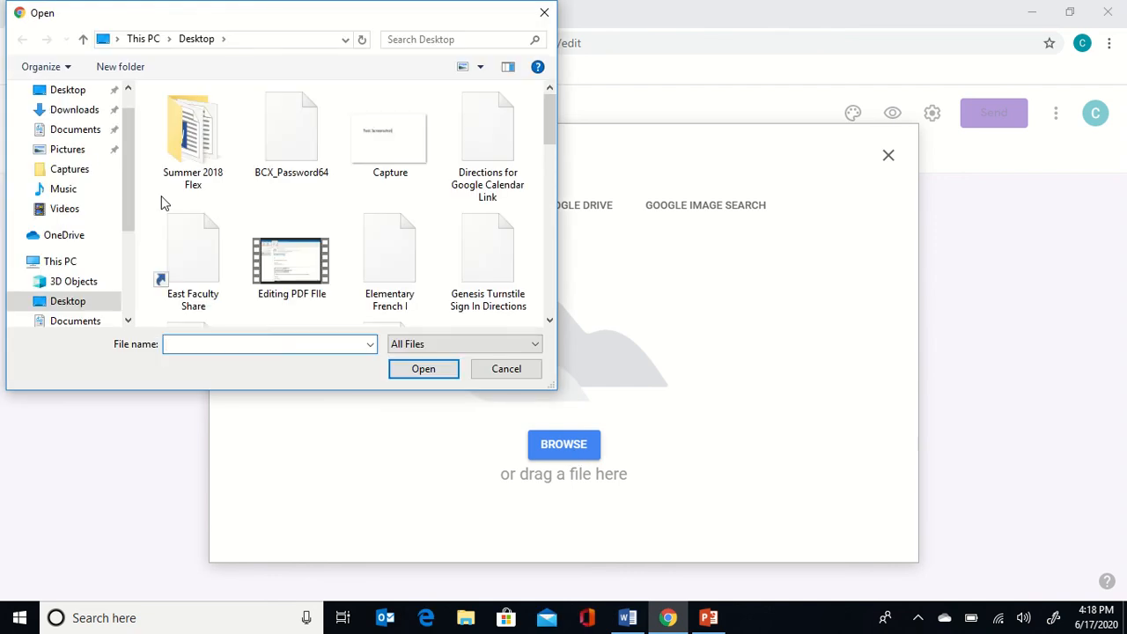
left_click(381, 147)
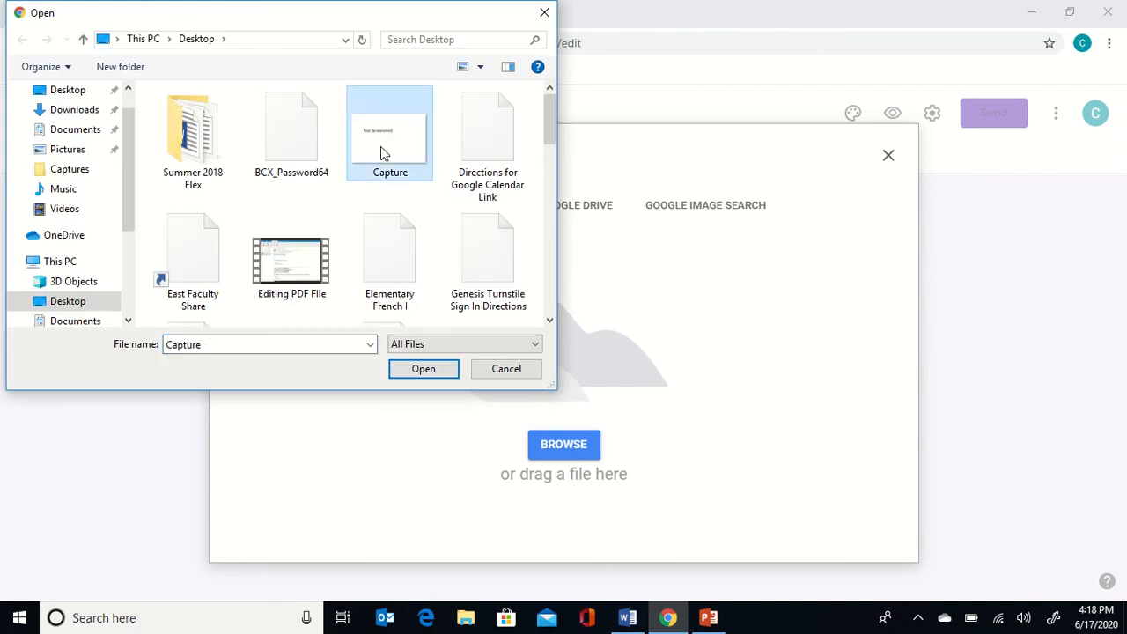
double_click(381, 148)
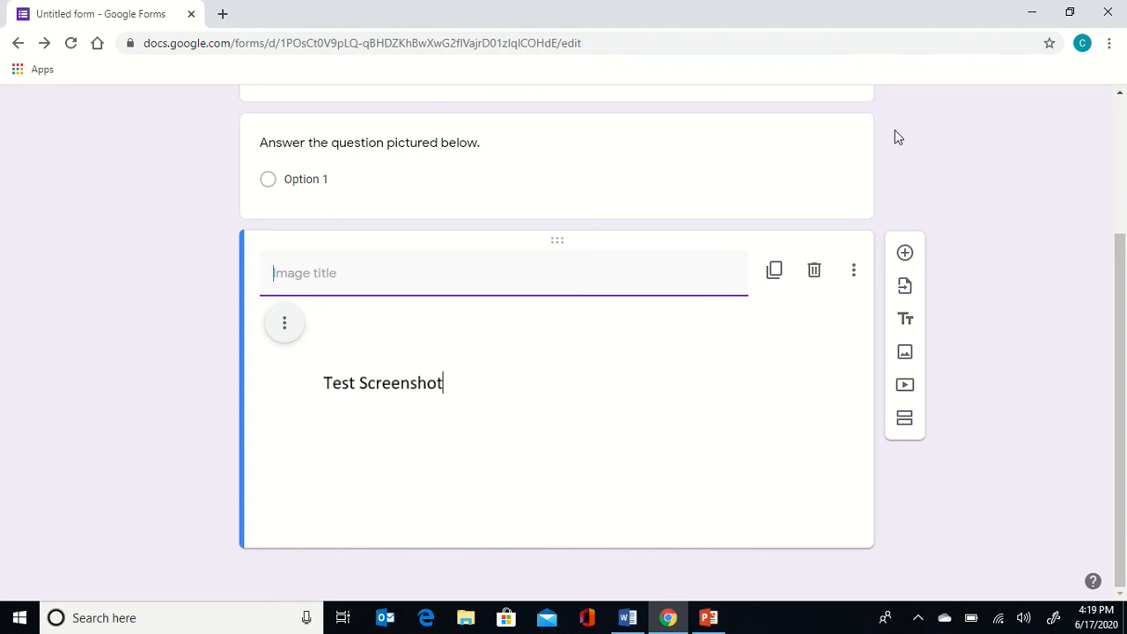
Step: Delete the separate screenshot image item below the question
left_click(563, 156)
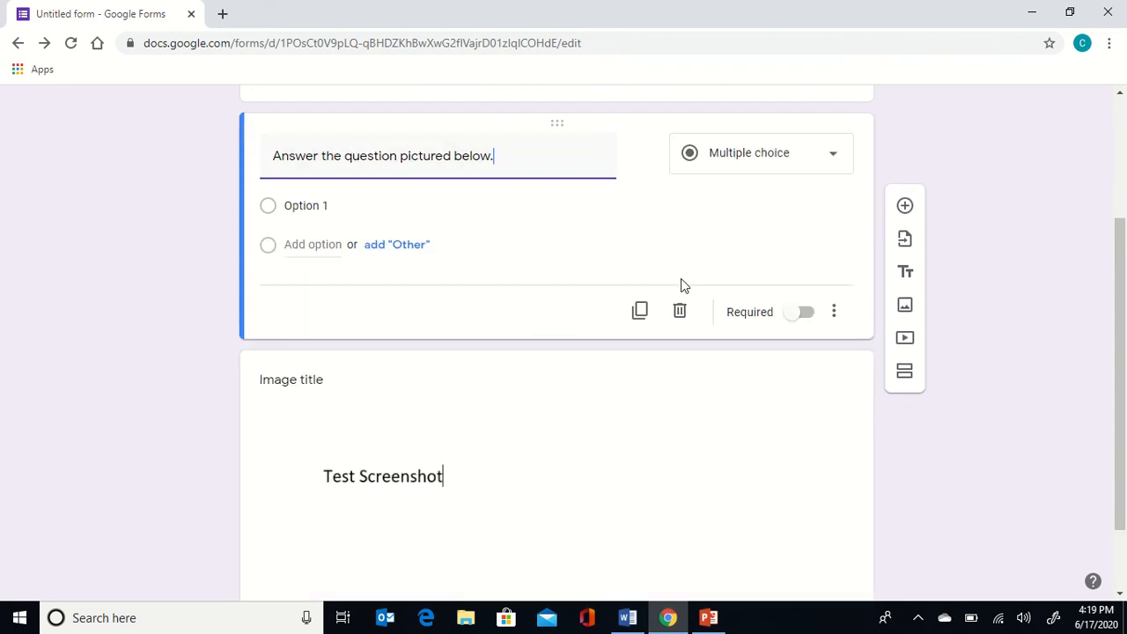
scroll(629, 390, "down", 1)
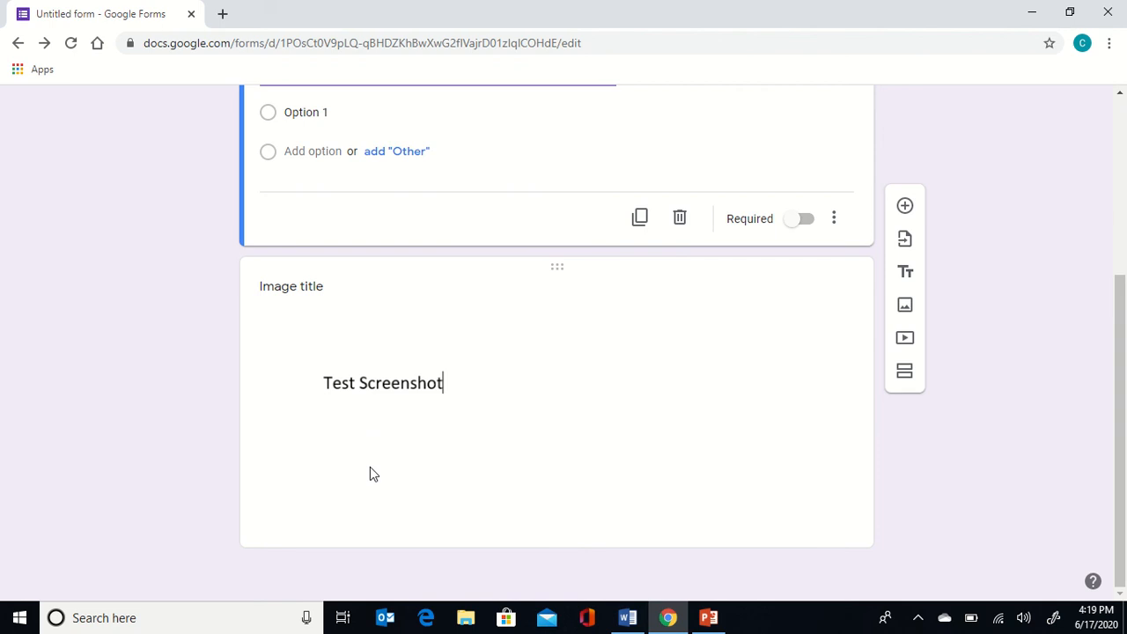
left_click(424, 507)
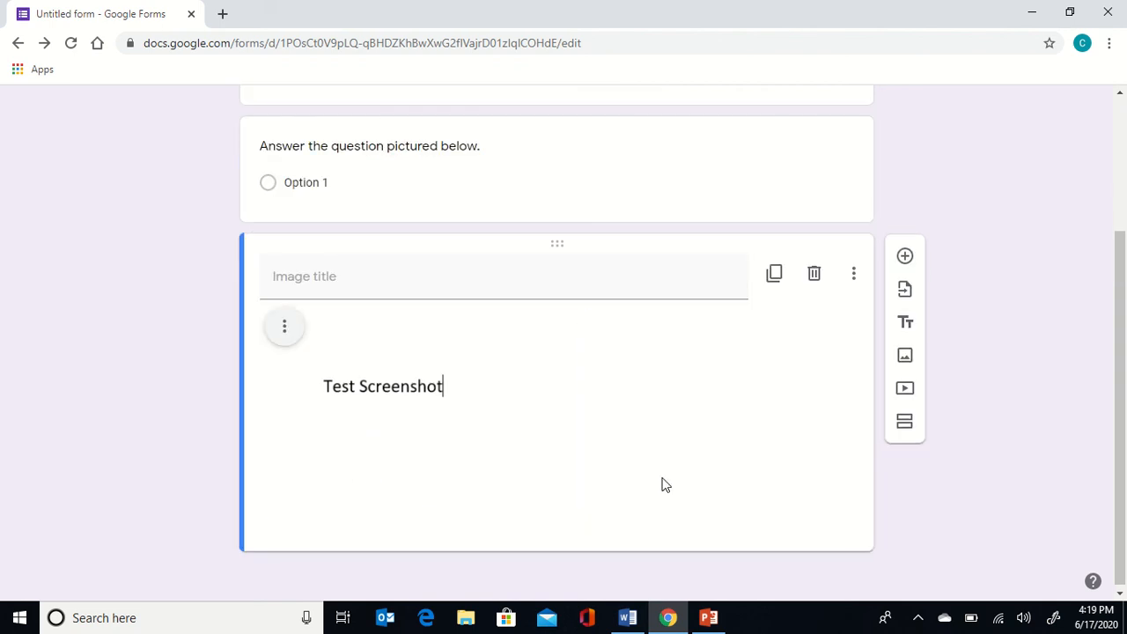
left_click(387, 272)
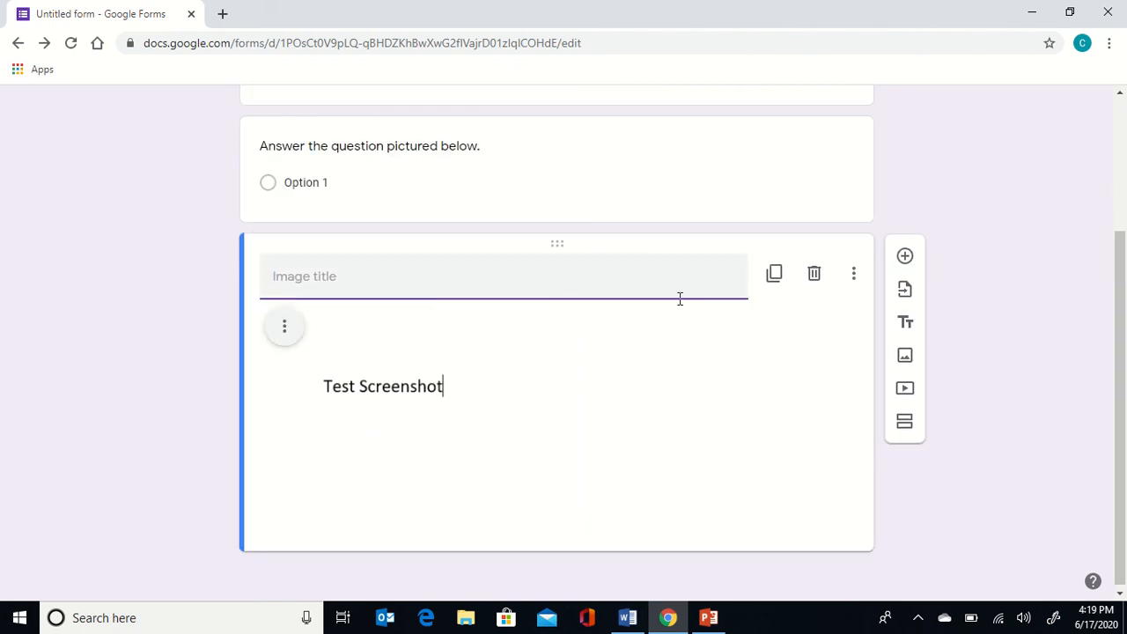
left_click(815, 273)
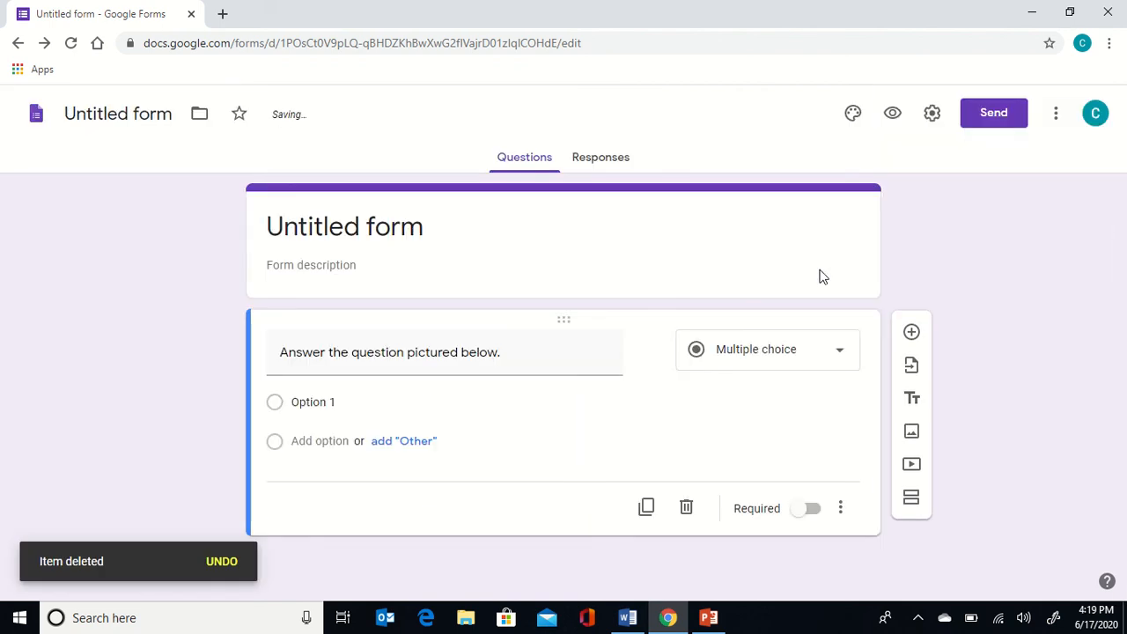
Step: Insert the Capture image from the Desktop directly into the "Answer the question pictured below." question
mouse_move(611, 349)
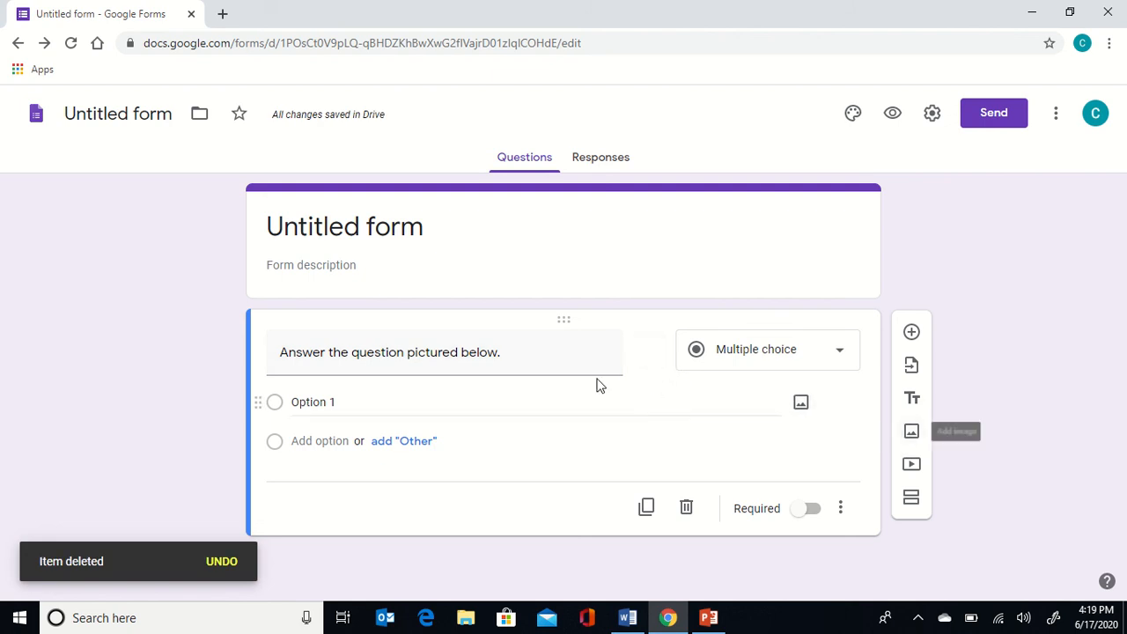
mouse_move(652, 375)
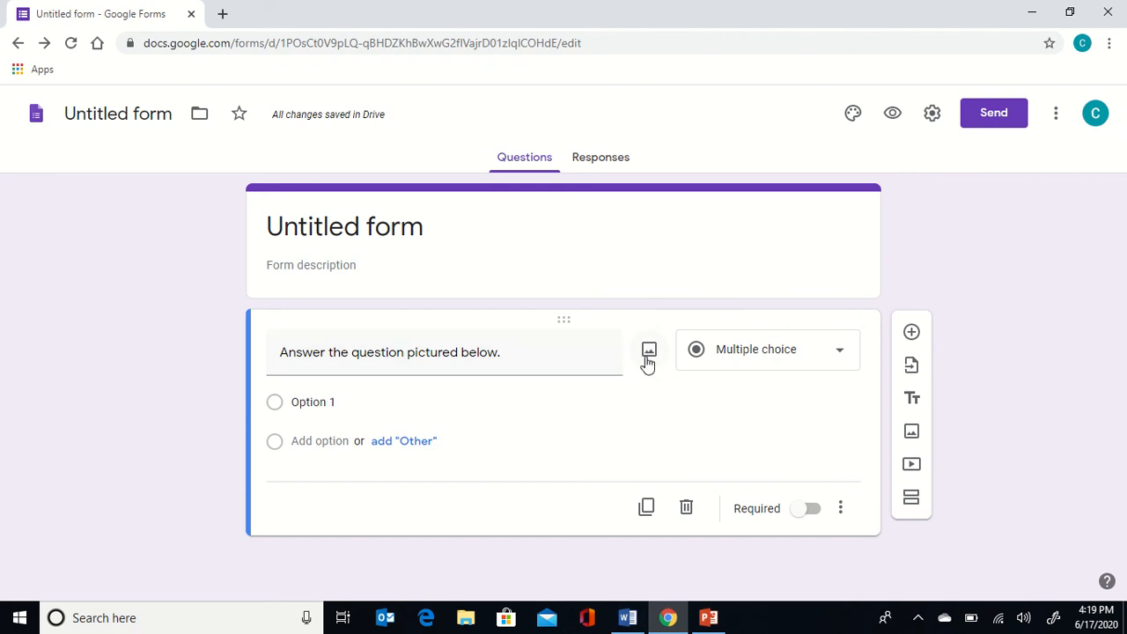
left_click(648, 352)
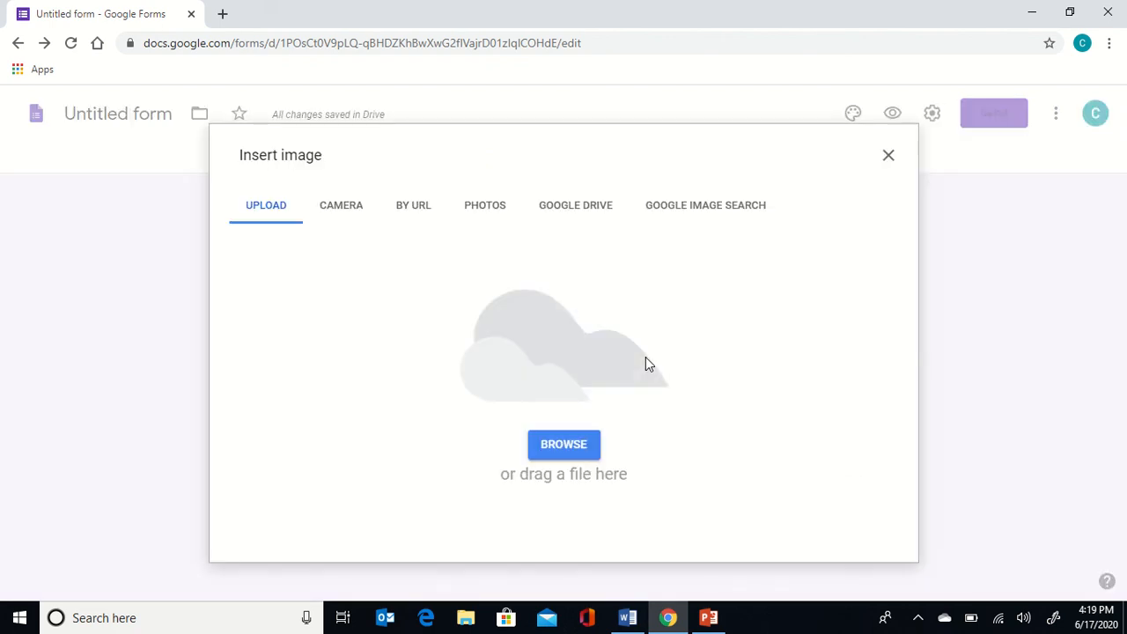
left_click(578, 446)
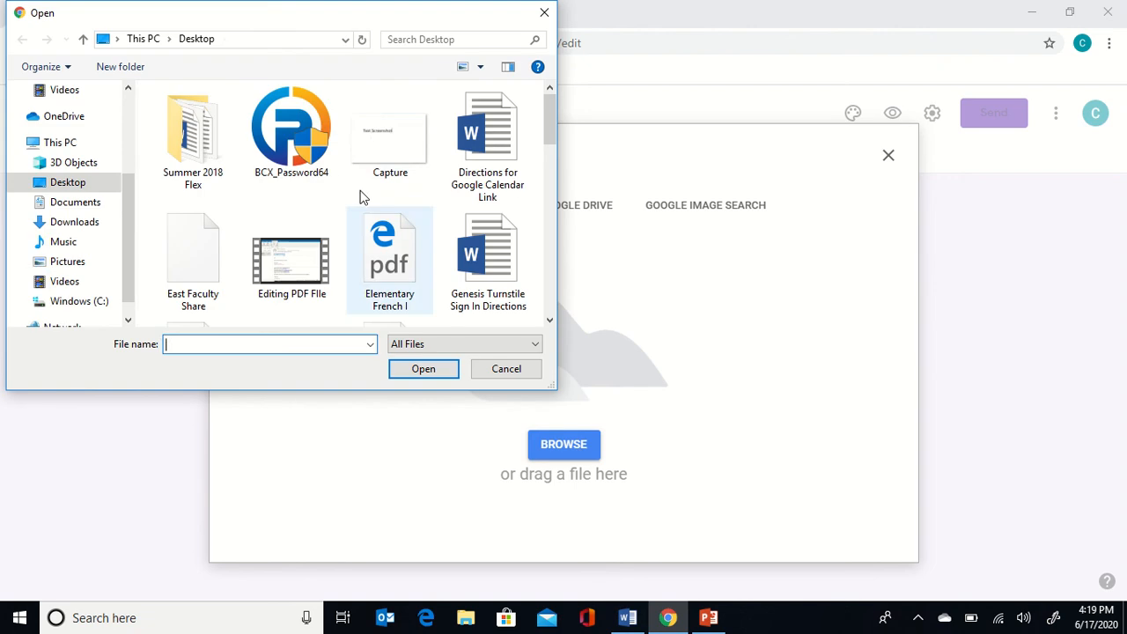
double_click(383, 133)
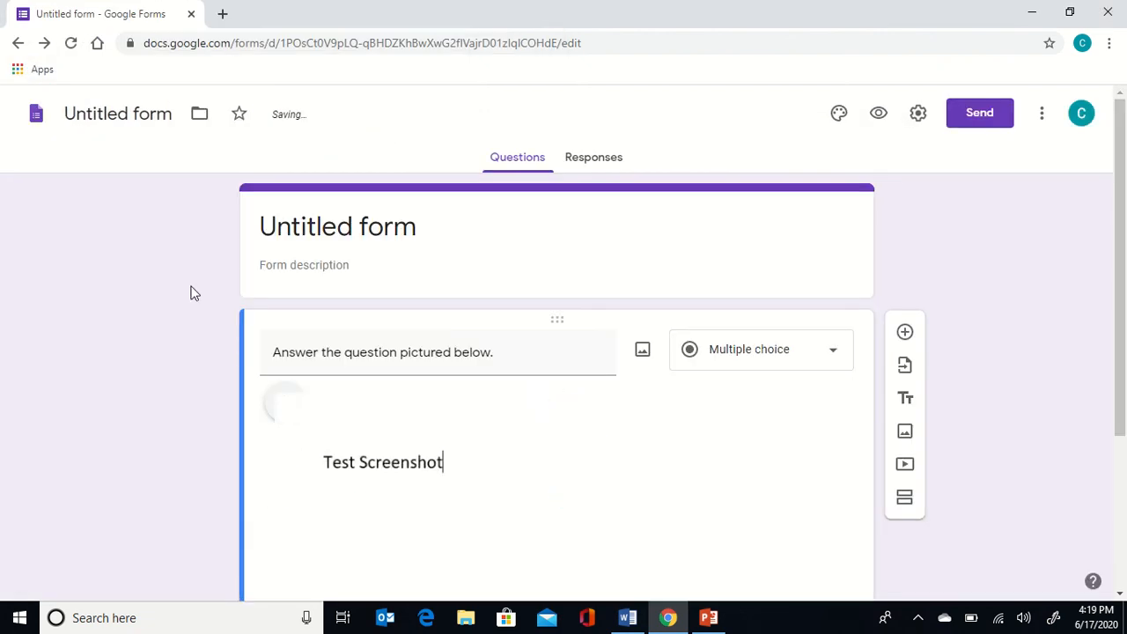
scroll(191, 286, "down", 2)
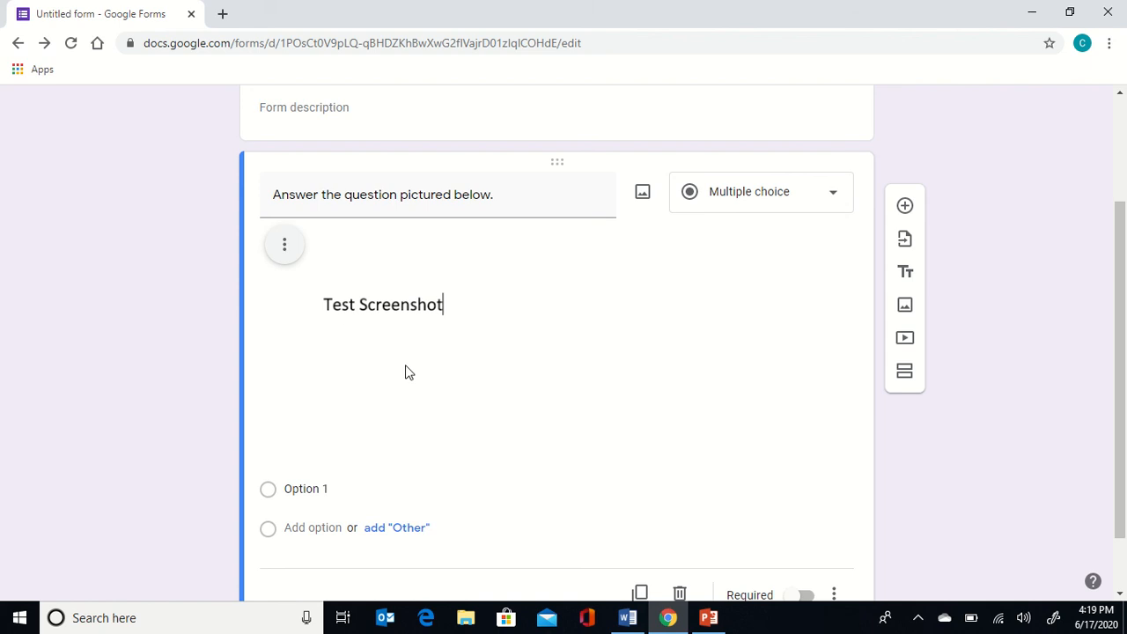
scroll(145, 347, "down", 1)
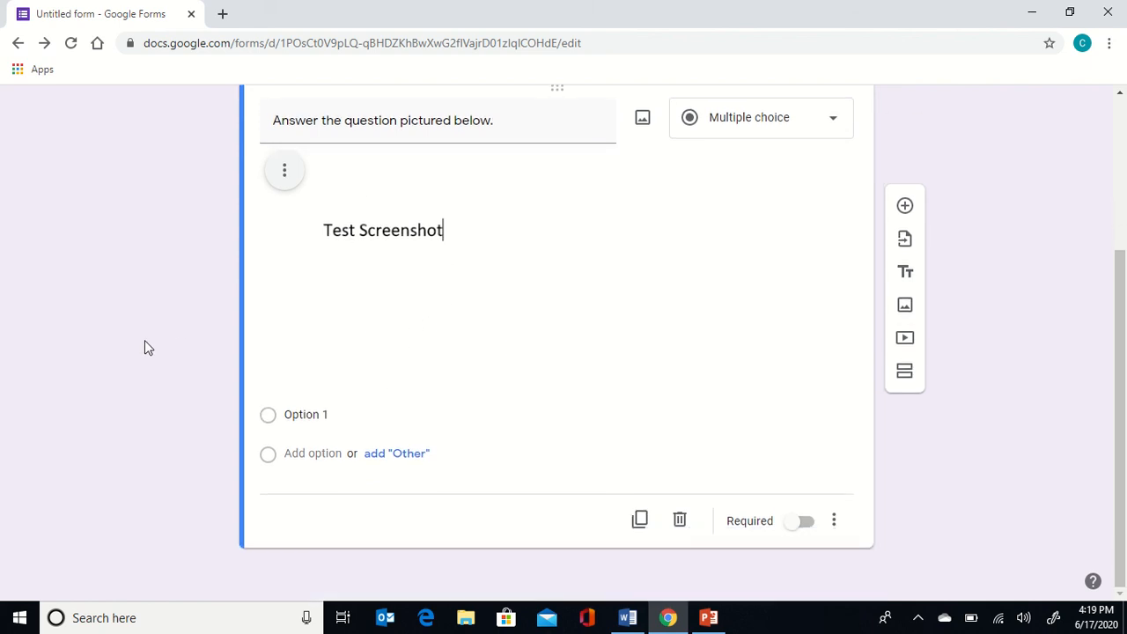
Step: Switch the pictured question's answer type to Paragraph and return it to Multiple choice
left_click(739, 139)
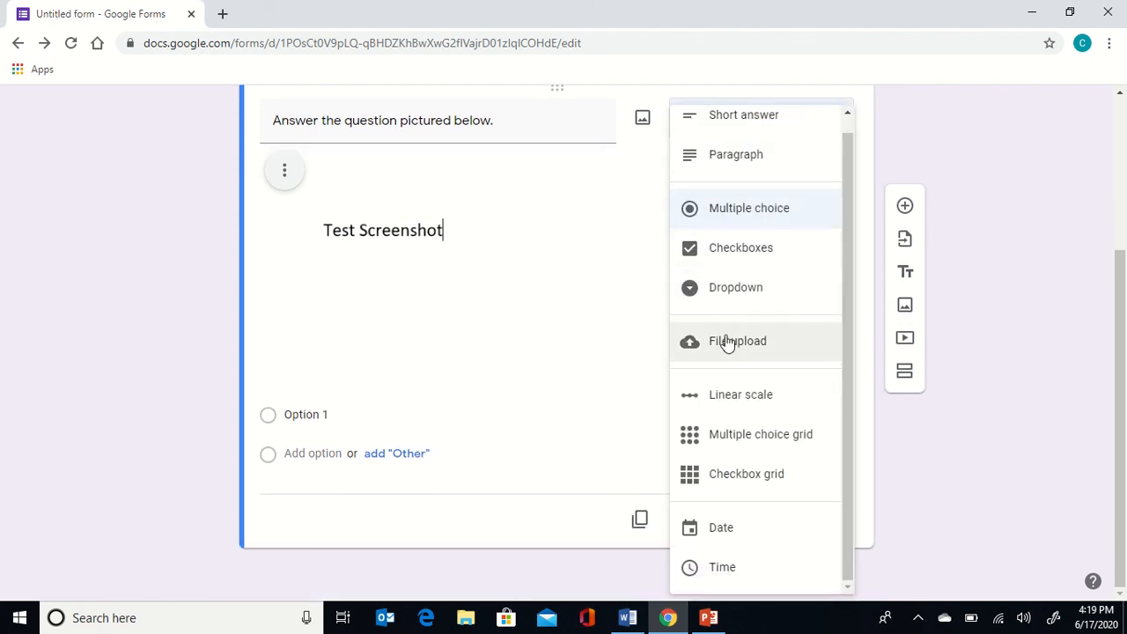
left_click(745, 156)
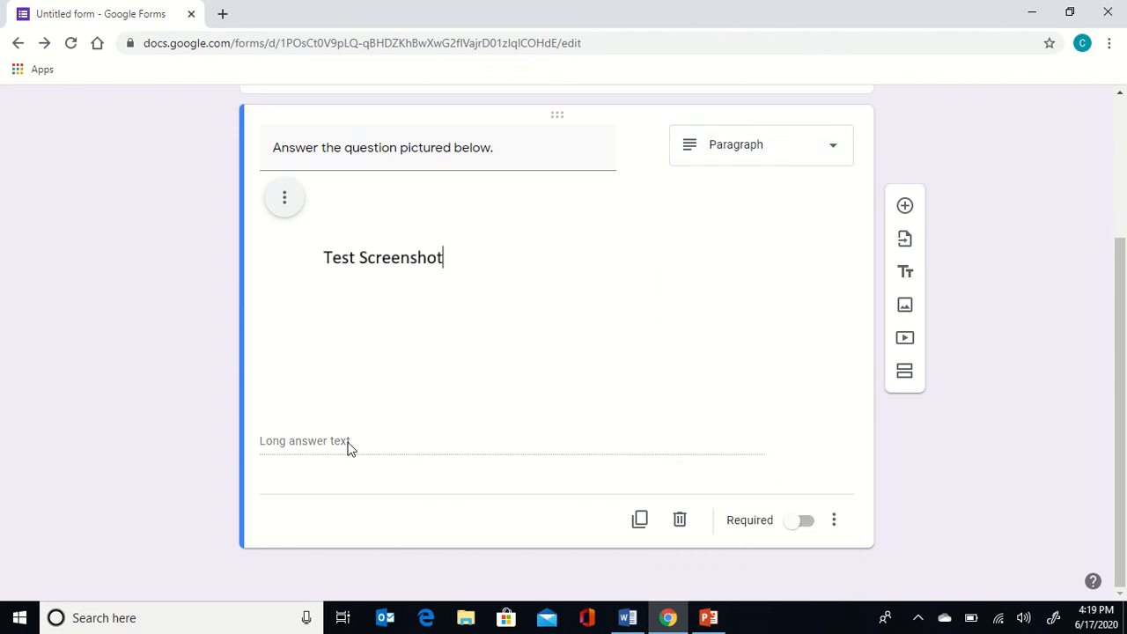
left_click(809, 156)
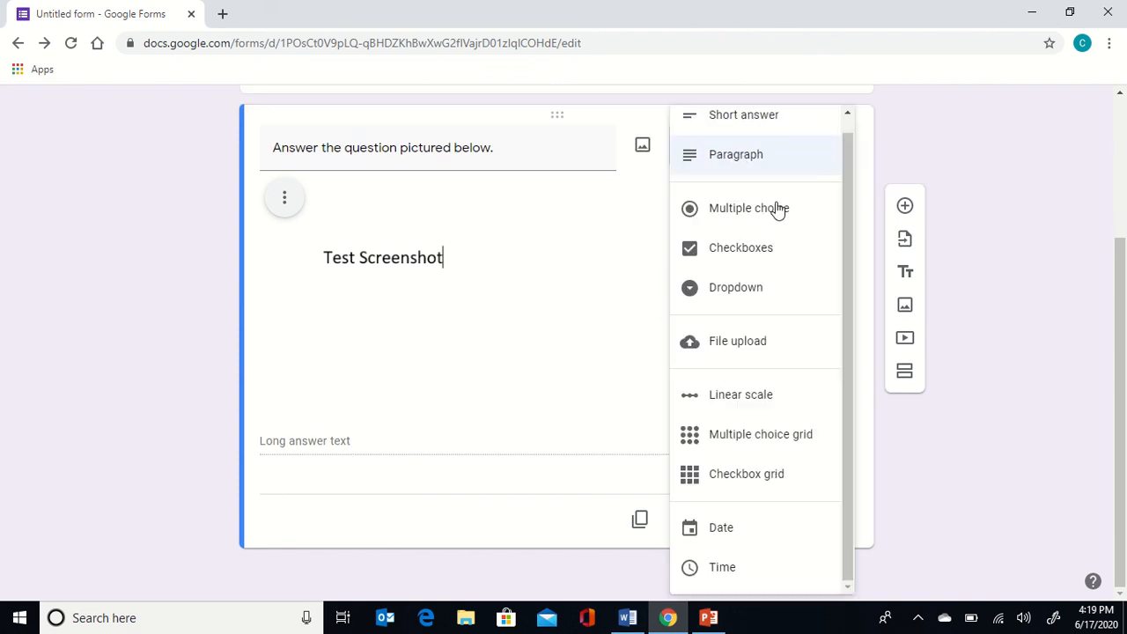
left_click(772, 218)
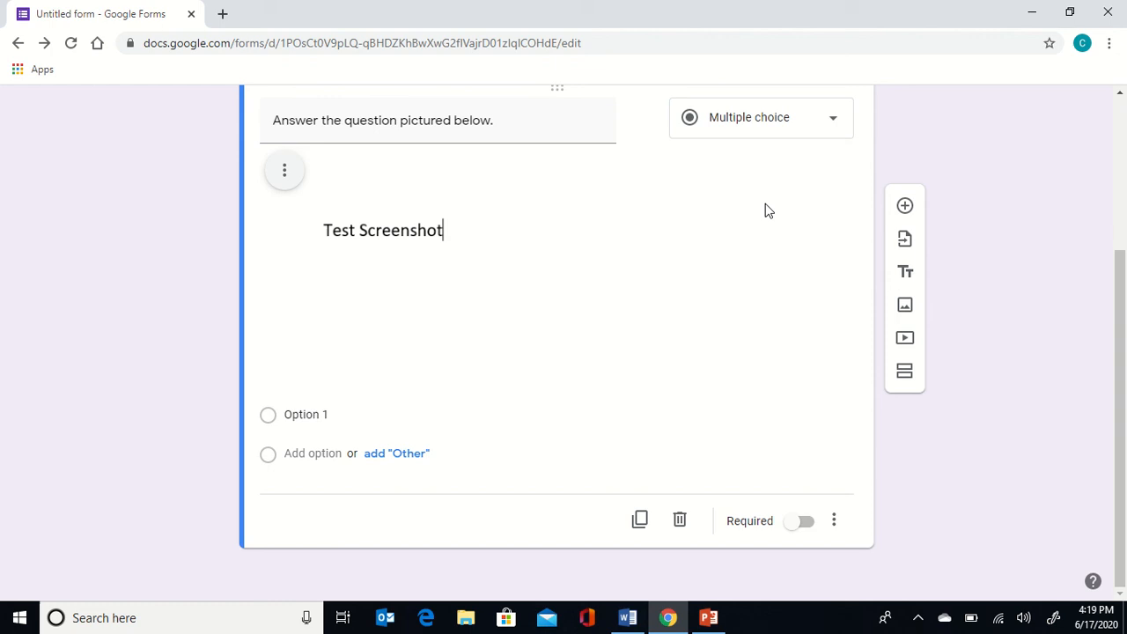
Step: Set the answer type of the question containing the screenshot to Short answer
left_click(758, 133)
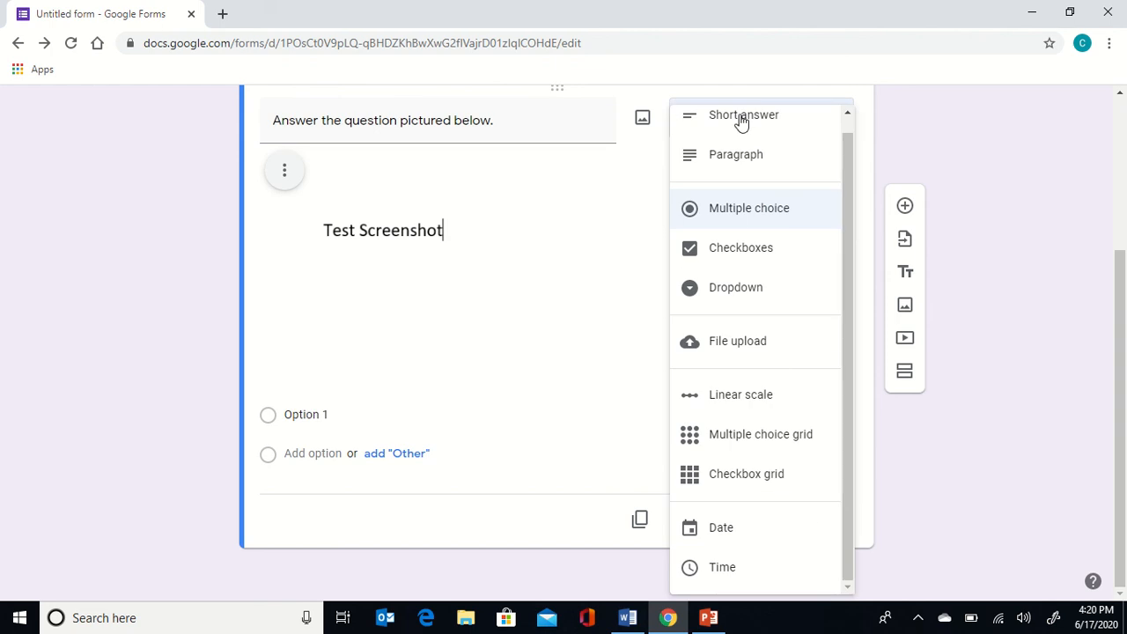
left_click(744, 123)
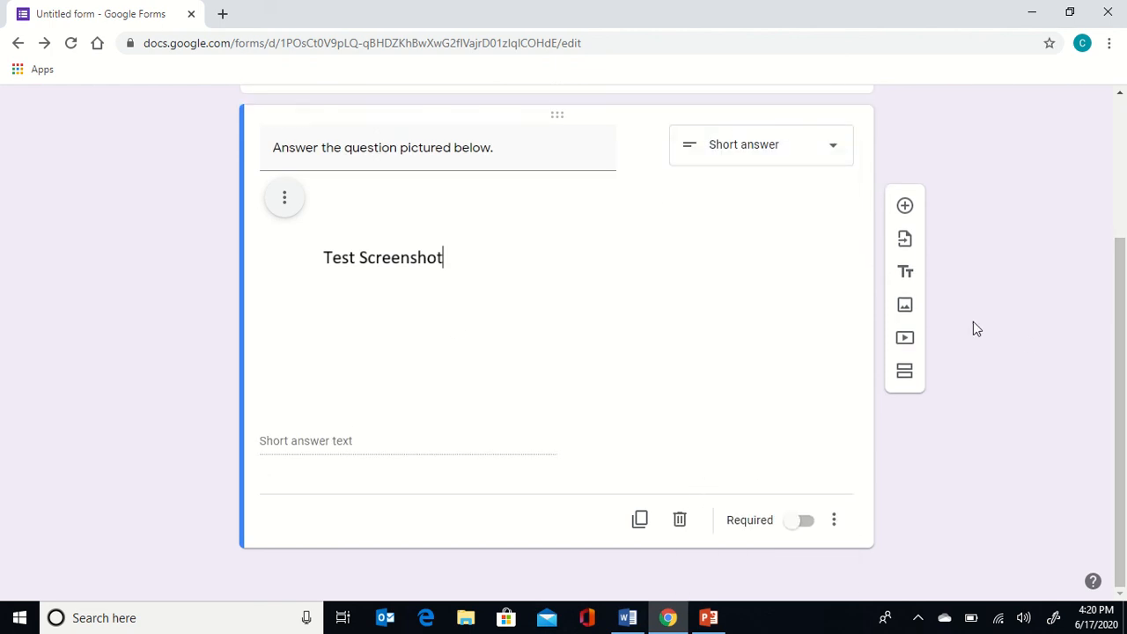
scroll(973, 322, "up", 3)
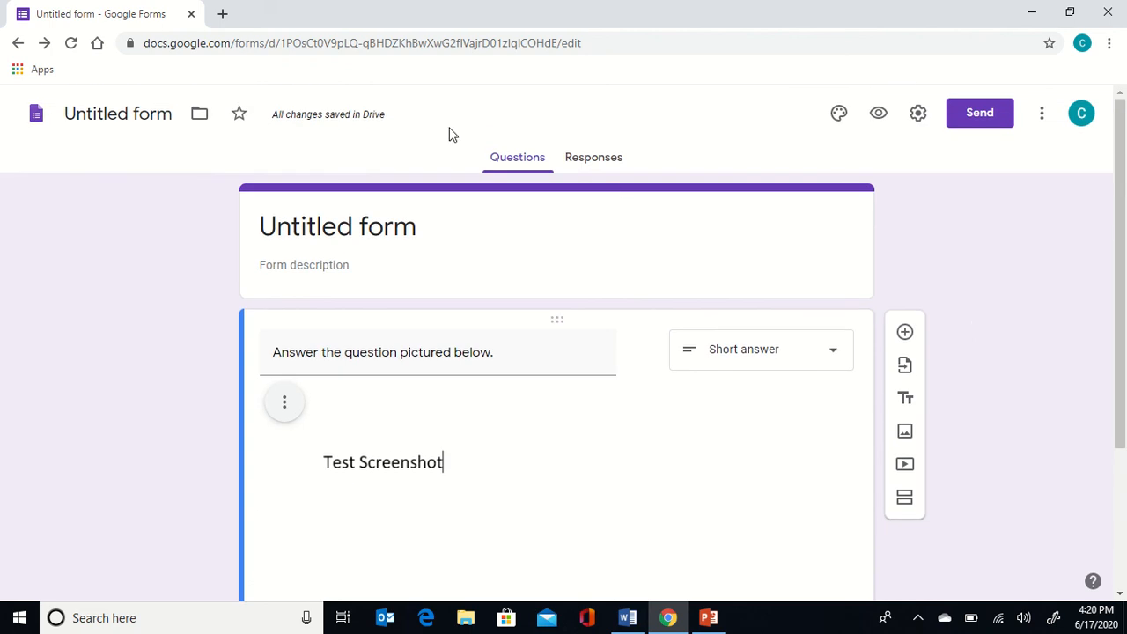
mouse_move(502, 5)
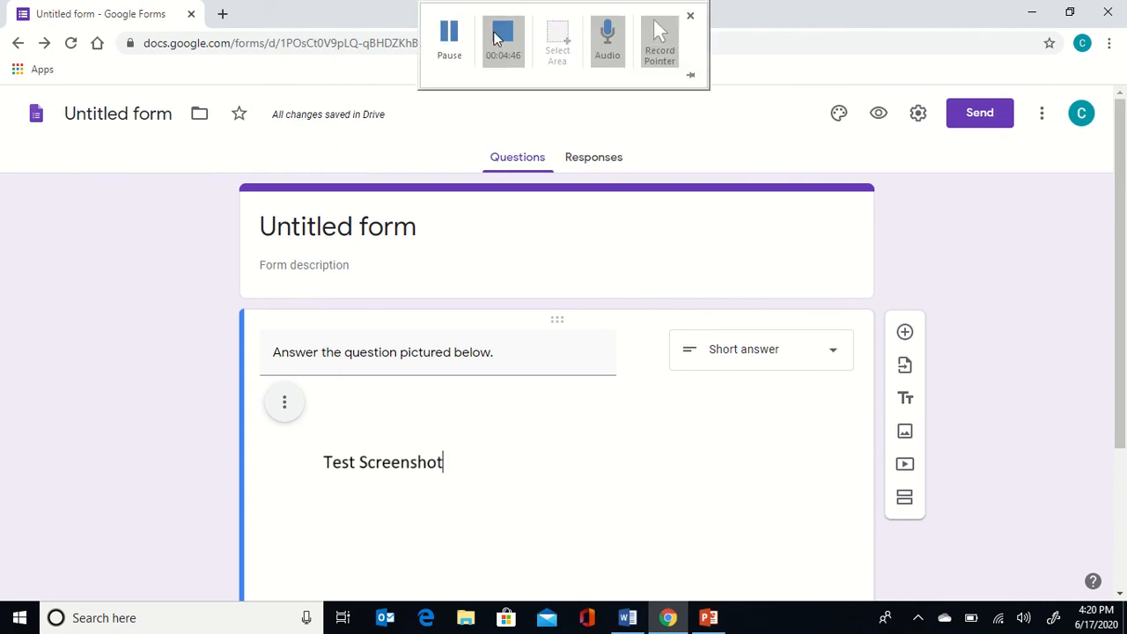